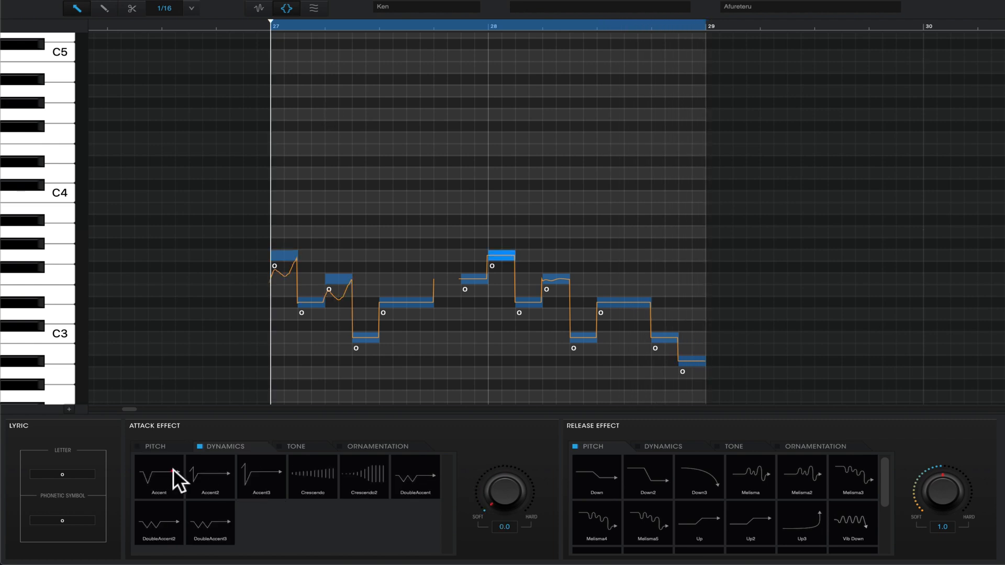
Apply the Accent dynamics attack effect to the "o" note at bar 28 and the Up pitch attack effect to the "wo" note at bar 19
left_click(172, 469)
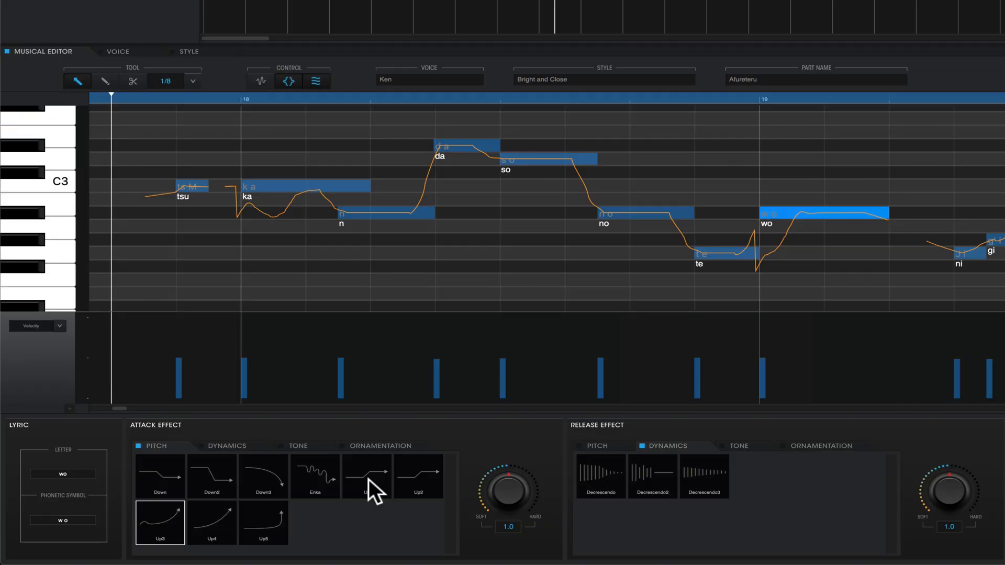
left_click(368, 479)
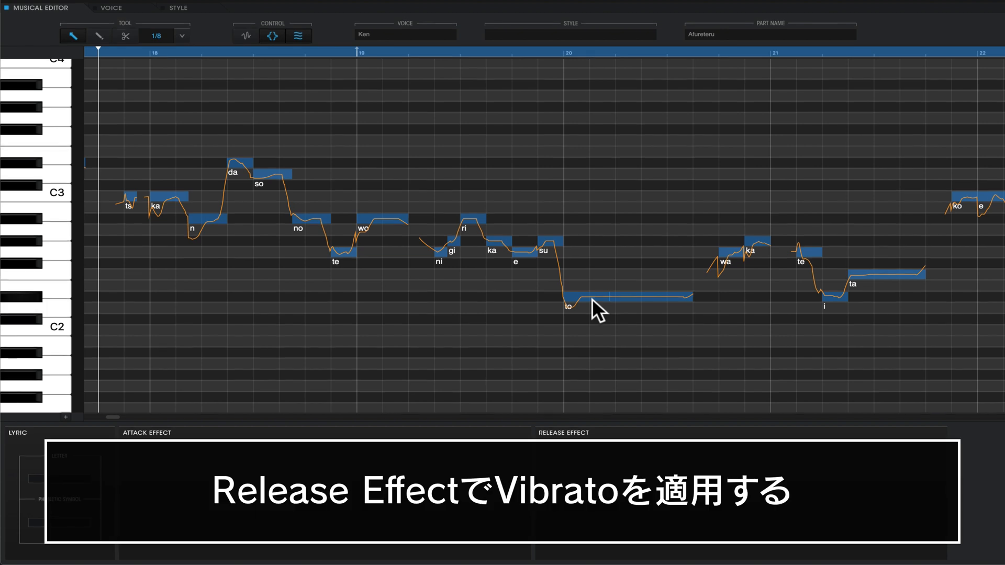
Audition the Vib Down and Vib Down2 release effects on the long "to" note at bar 20, and settle on Vib Normal
left_click(592, 298)
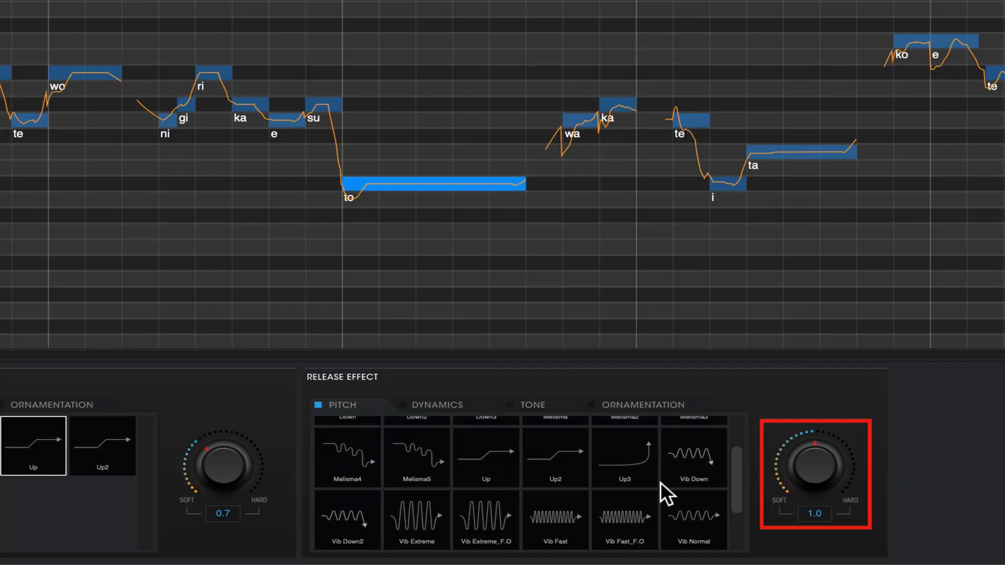
left_click_drag(809, 467, 775, 484)
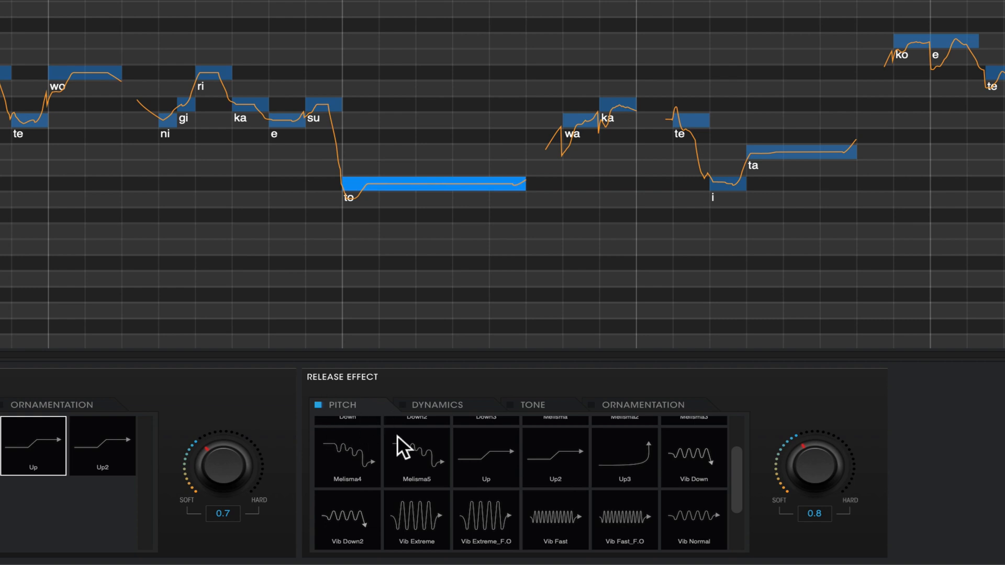
left_click(676, 470)
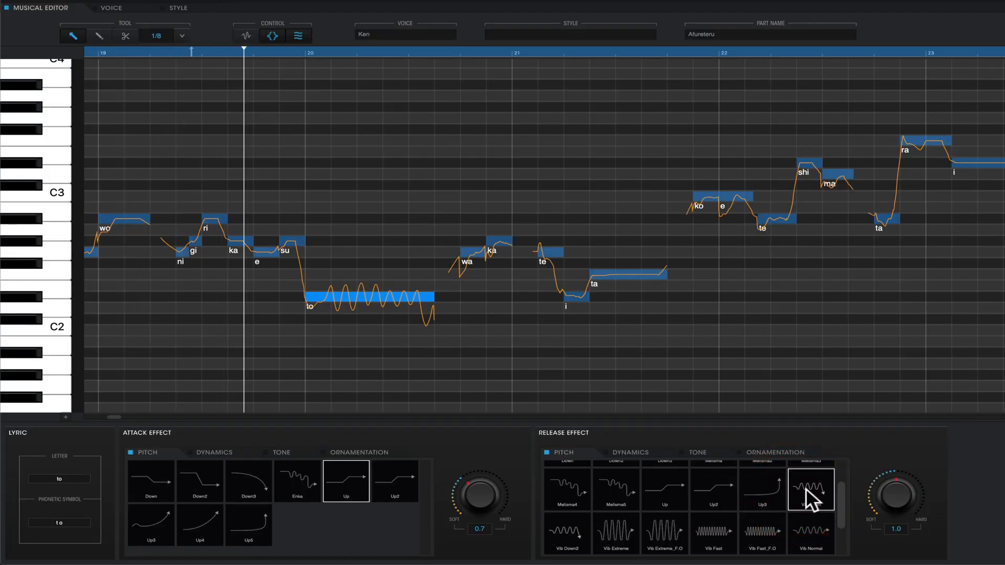
key("space")
left_click(568, 534)
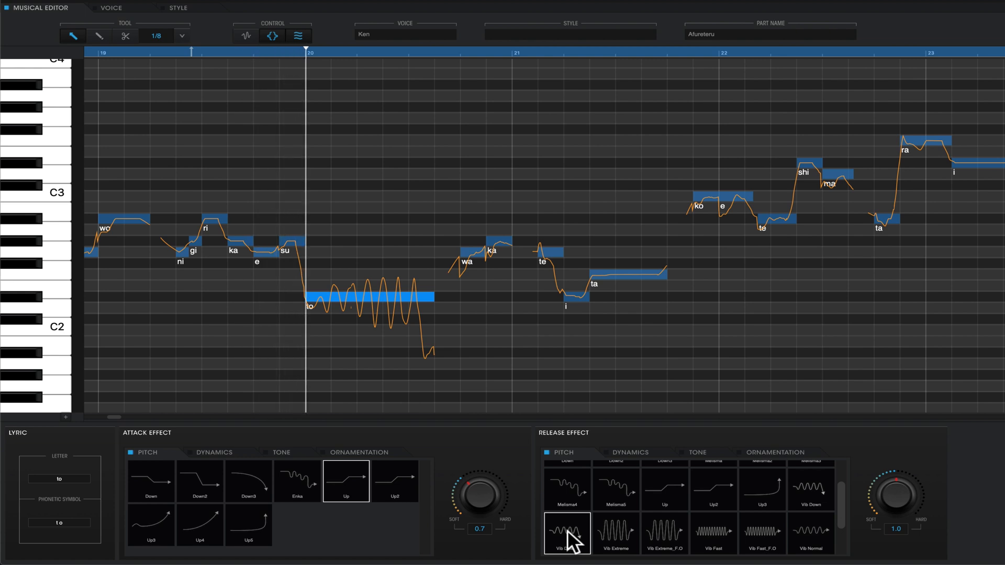
left_click(822, 534)
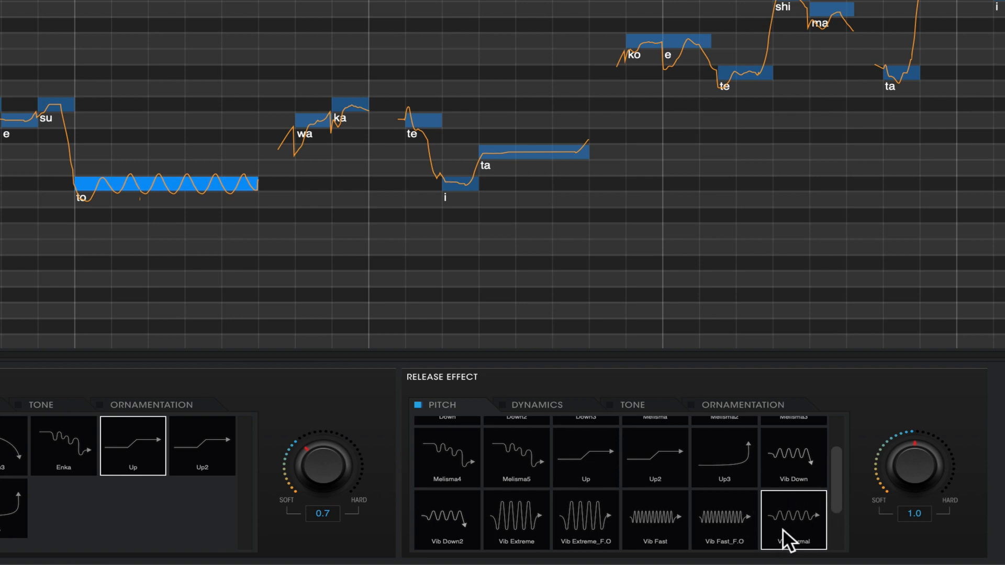
Compare release effect intensities of 0.4 and 0.7 for the "to" note's vibrato by playing it back, keeping 0.7
left_click_drag(911, 459, 903, 477)
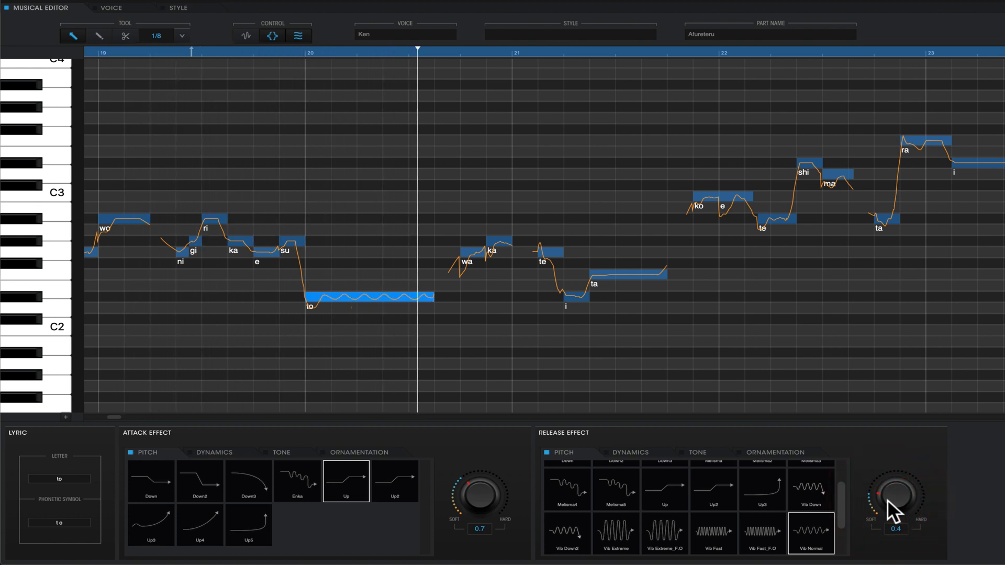
key("space")
left_click_drag(887, 499, 887, 495)
key("space")
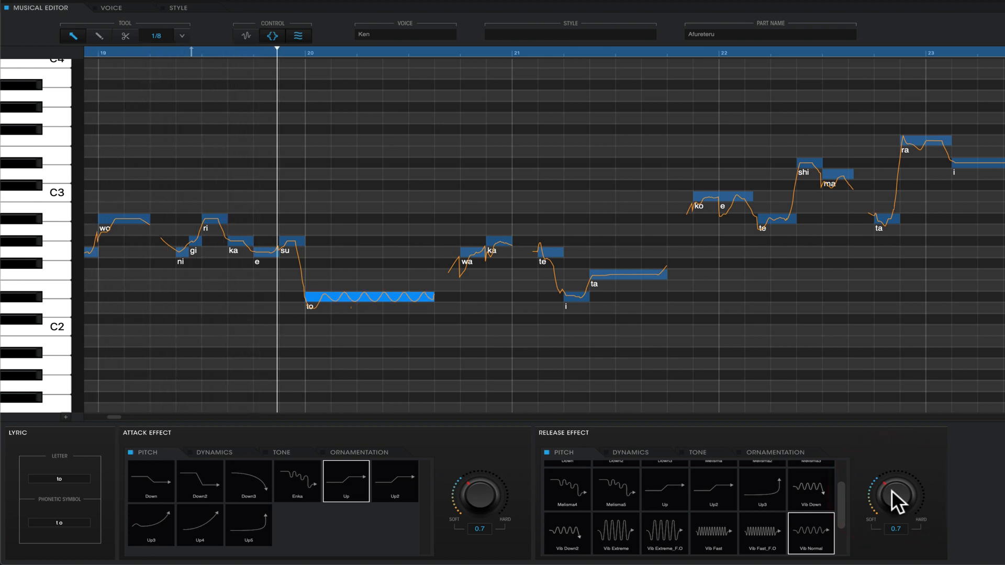
key("space")
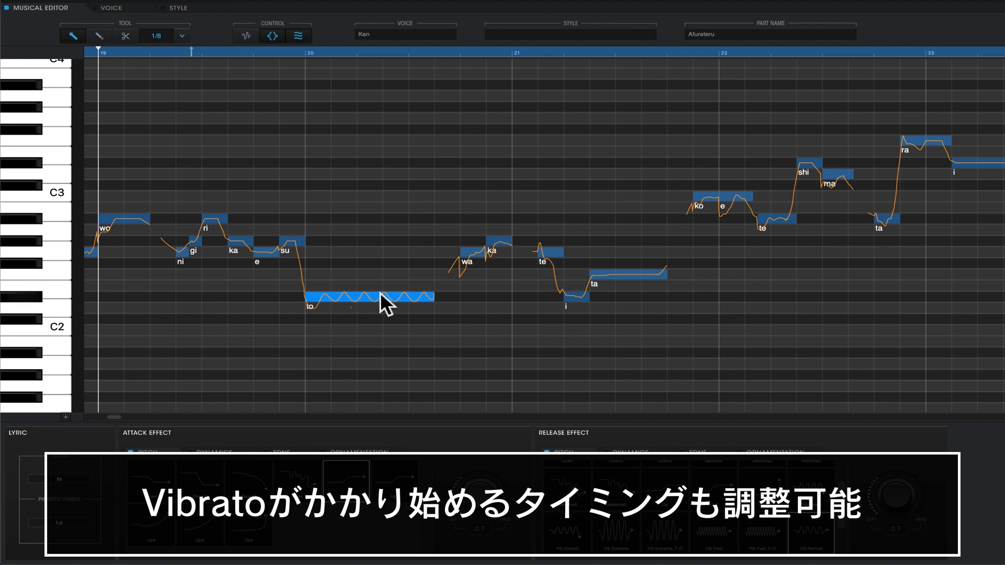
Delay the vibrato start on the "to" note so it covers about the last third of the note, and play the phrase back
key("w")
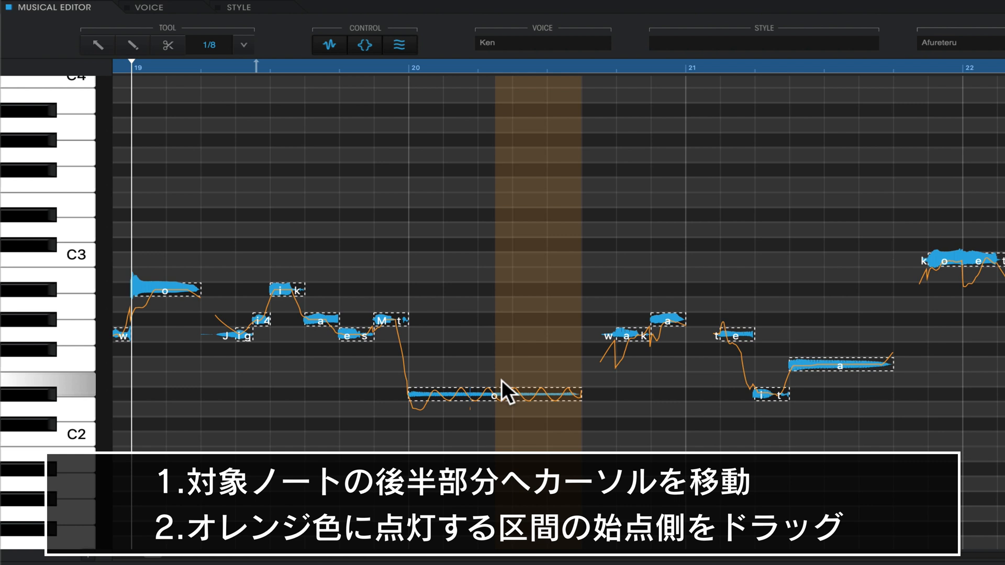
left_click_drag(495, 384, 511, 381)
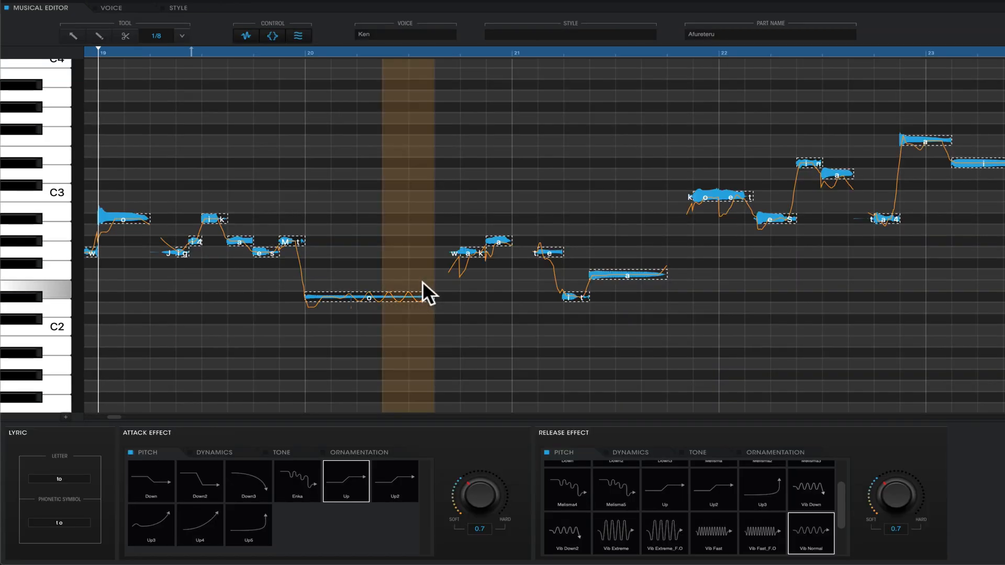
key("e")
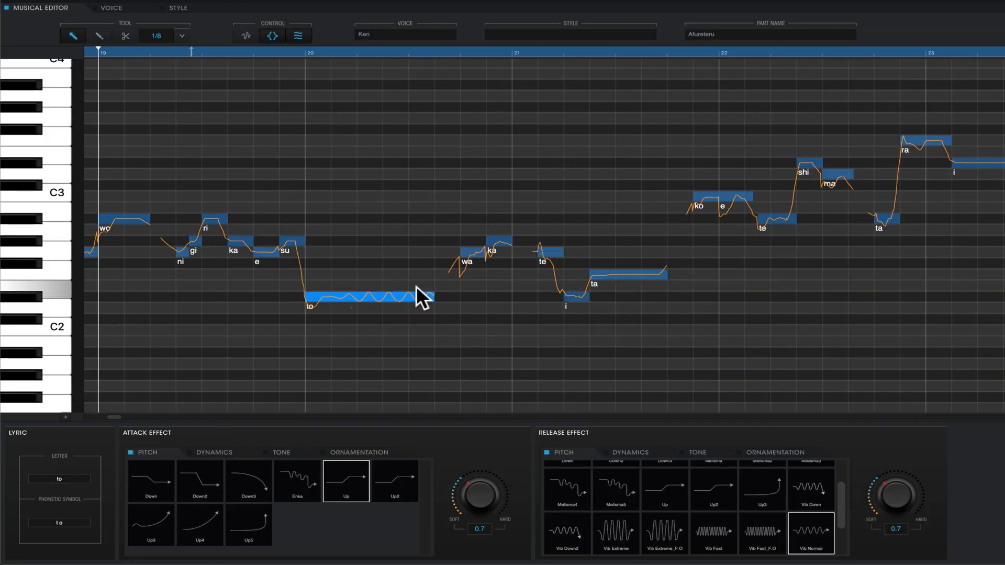
key("space")
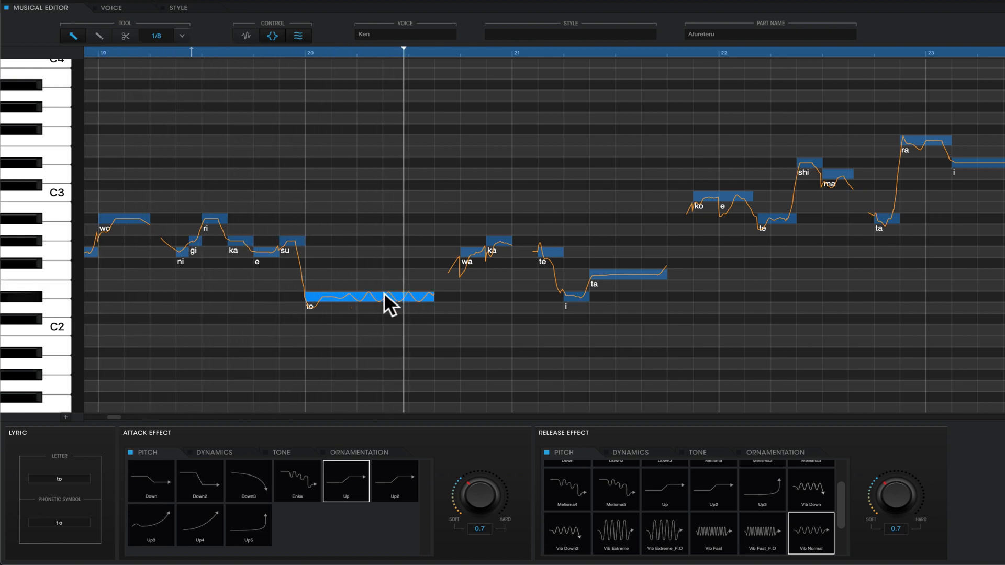
key("space")
key("e")
double_click(389, 292)
key("e")
key("space")
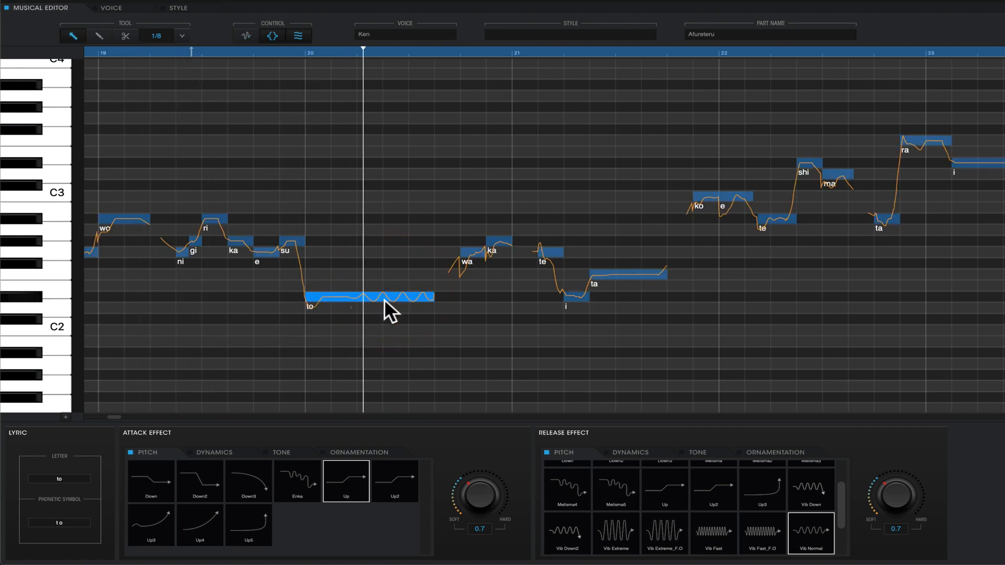
key("space")
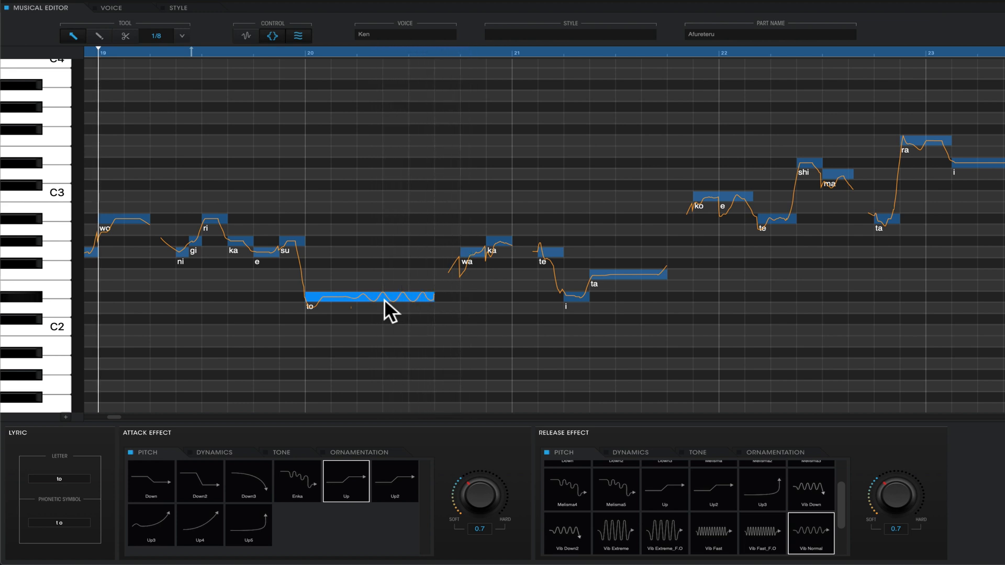
Make the vibrato on the "to" note slightly faster with the Vibrato/Style pad, keeping the style level, and play the phrase back
key("super")
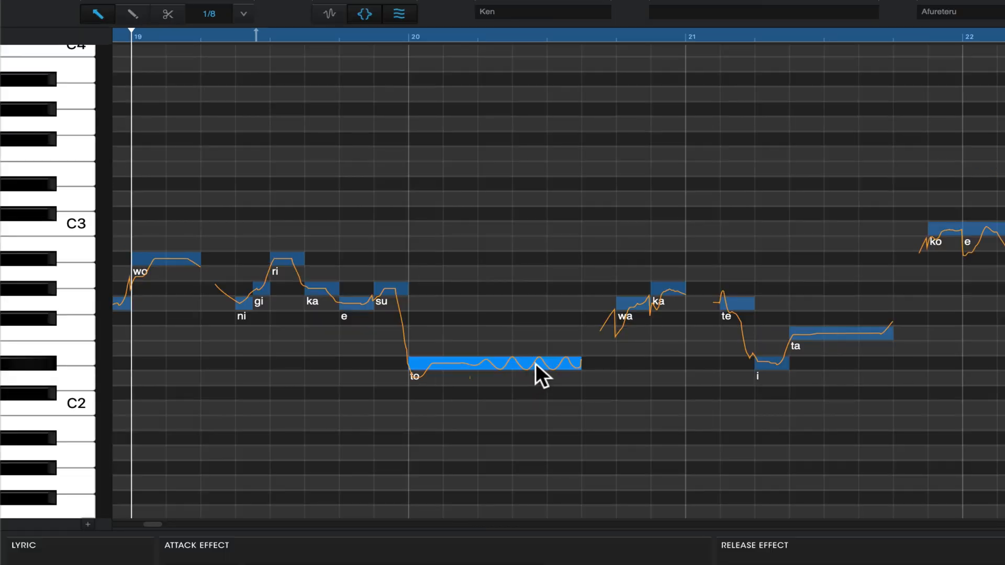
double_click(526, 359)
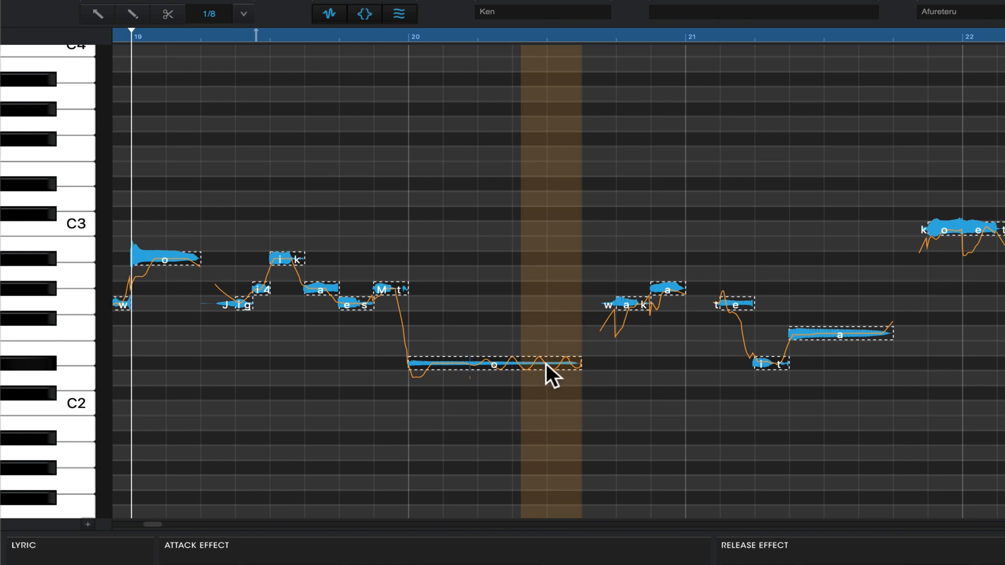
left_click(545, 365)
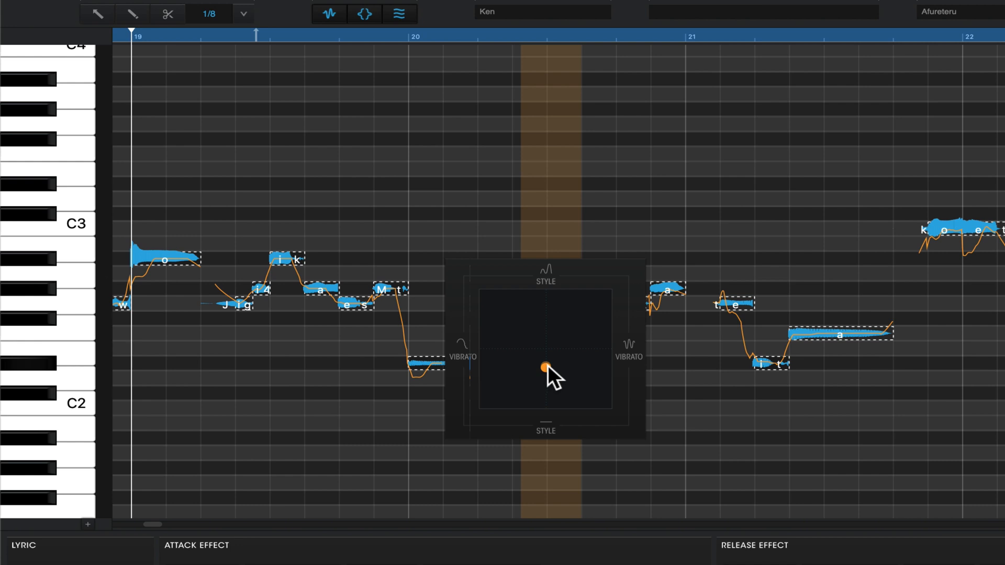
left_click_drag(568, 364, 568, 364)
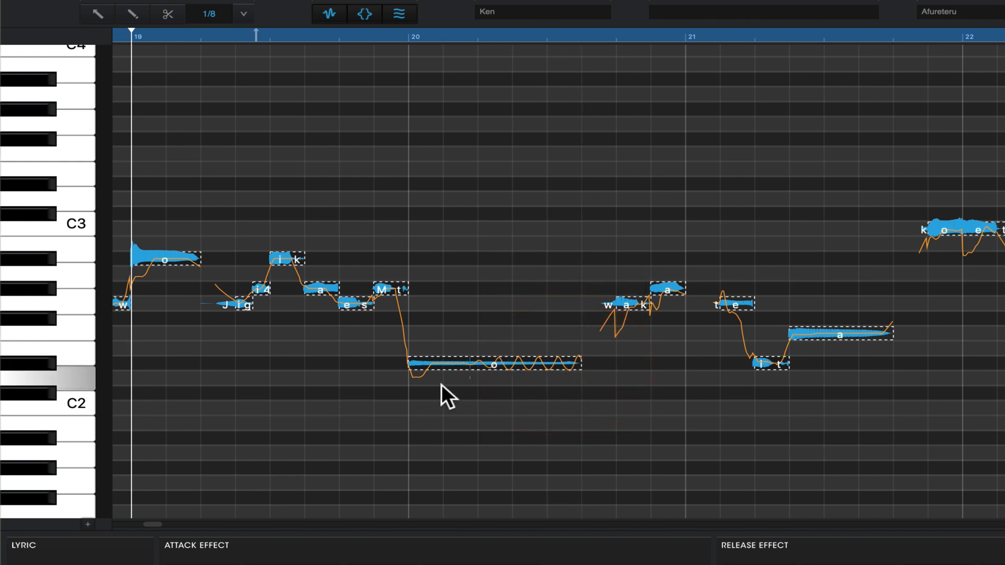
key("w")
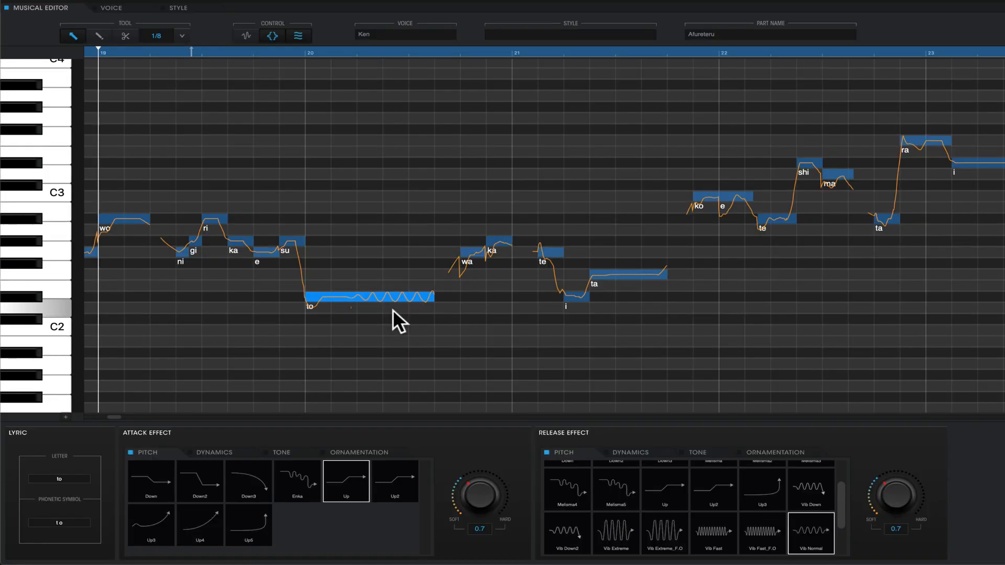
key("space")
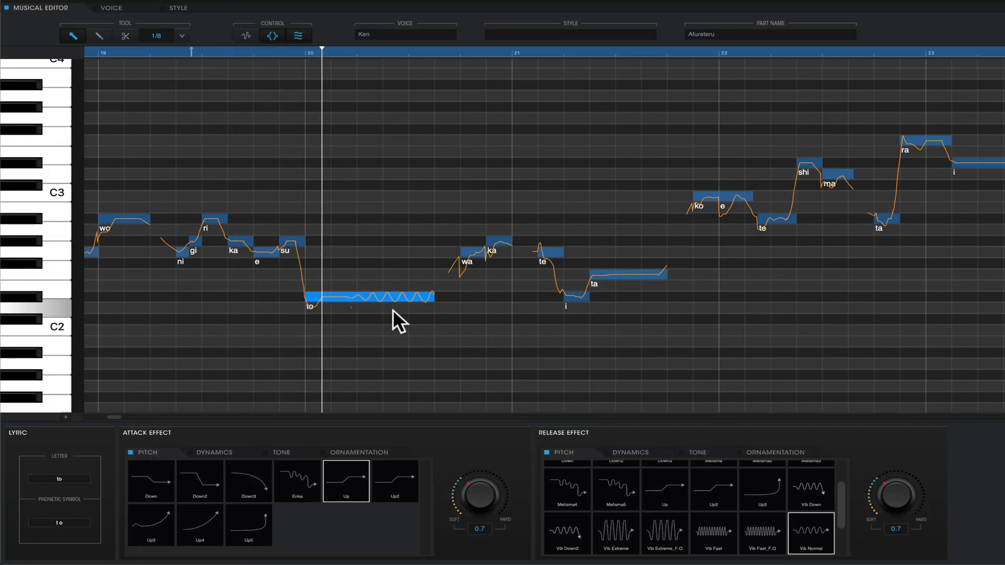
key("space")
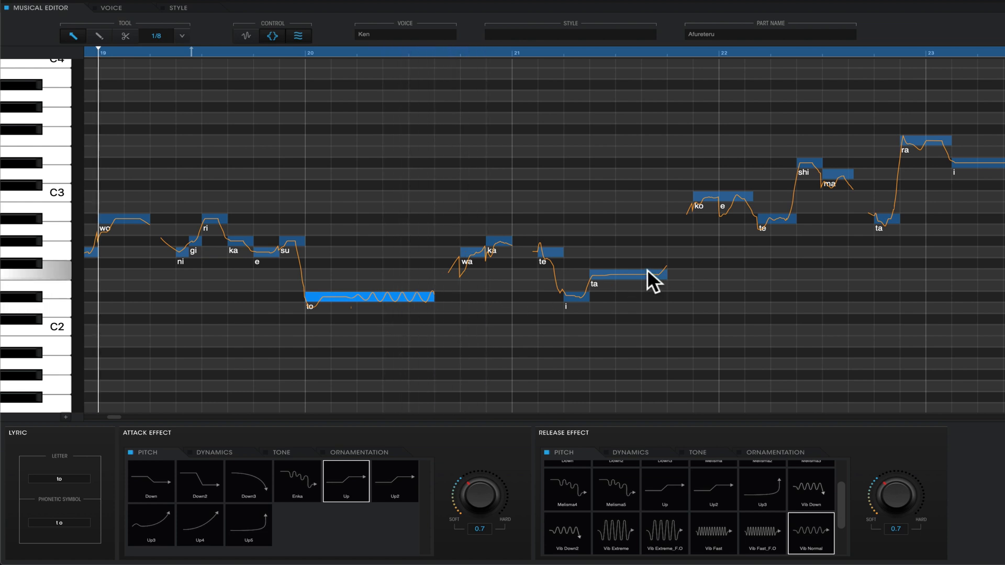
Try the Up pitch release effect on the "ta" note in bar 21, check its adjustable section in the waveform view, and remove it
left_click(621, 273)
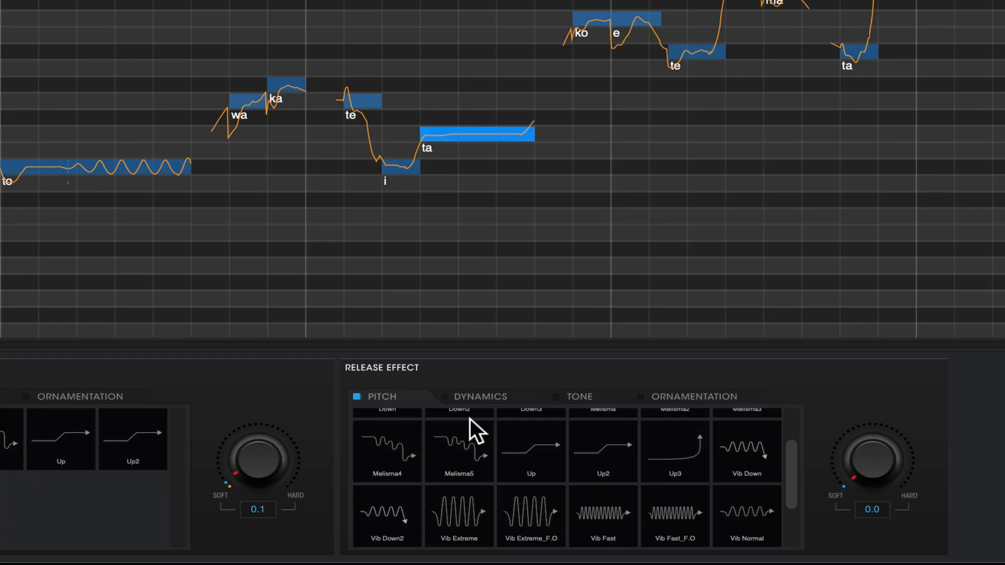
left_click(522, 452)
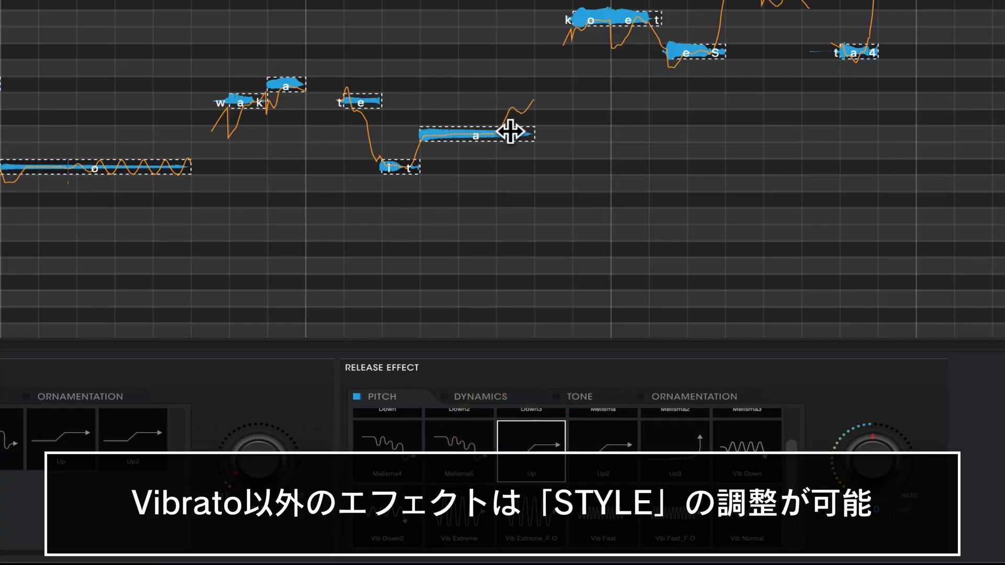
left_click(516, 131)
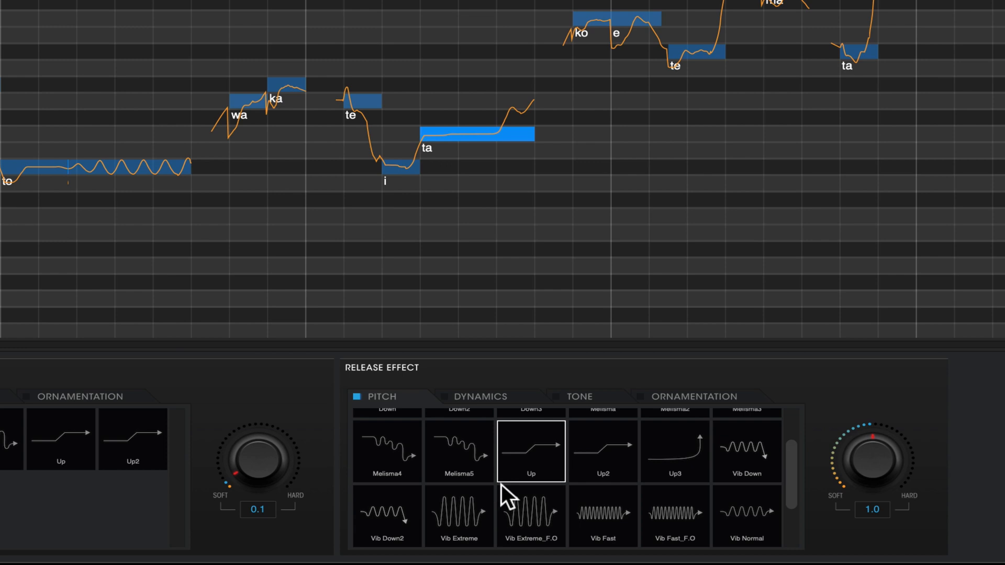
left_click(533, 442)
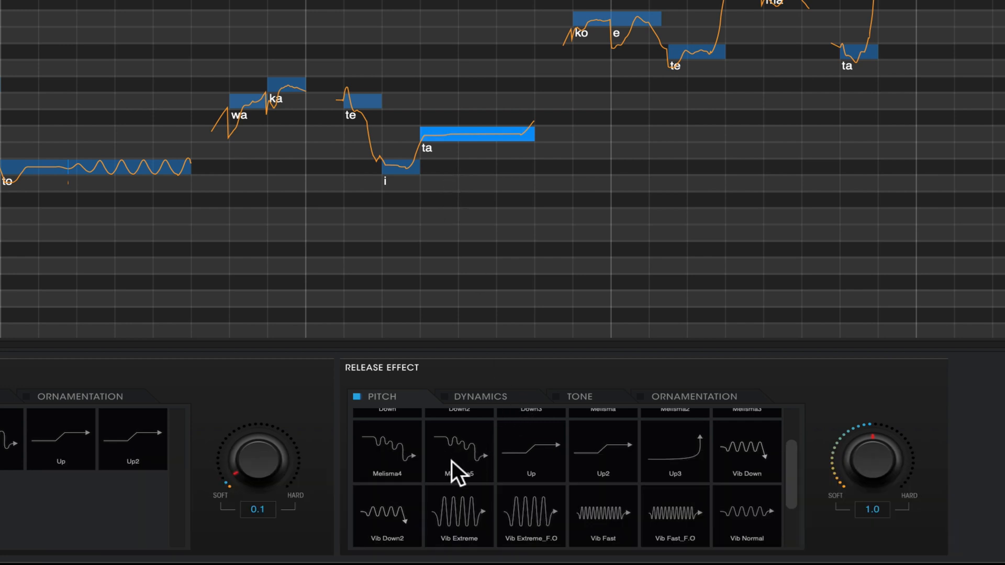
Audition the Melisma and Melisma2 pitch release effects on the "ta" note, and apply Melisma4
scroll(449, 458, "up", 2)
left_click(604, 443)
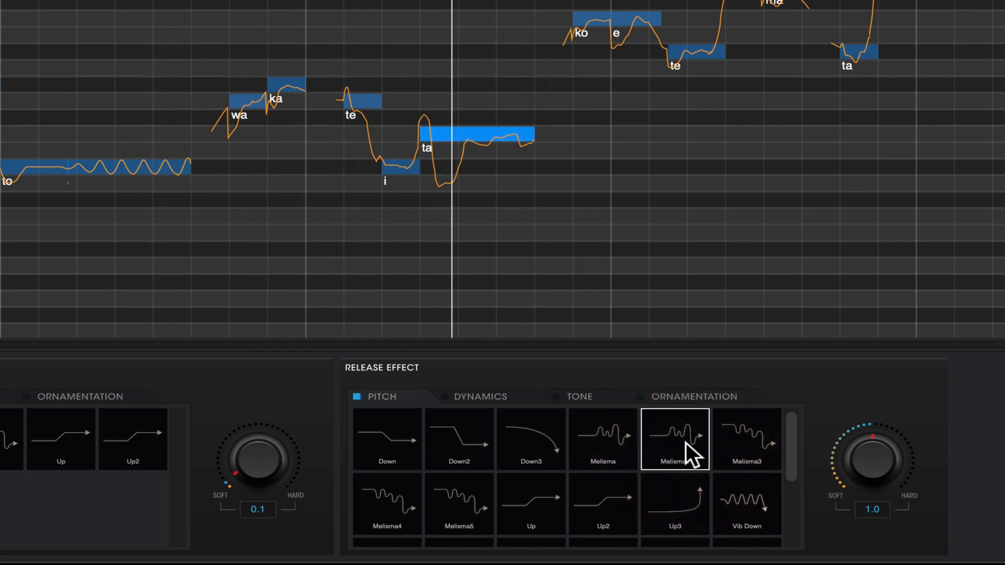
left_click(406, 513)
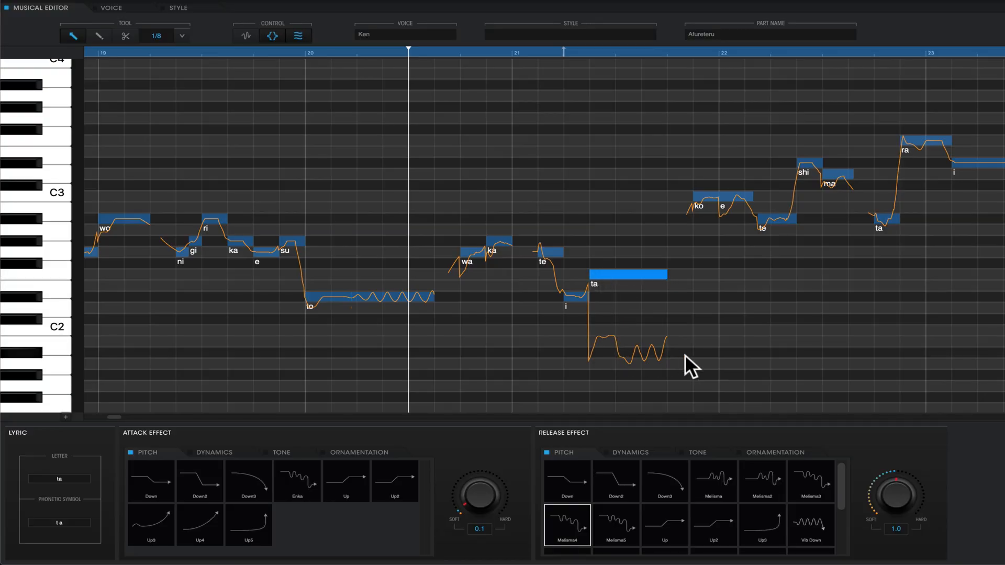
Raise the "ta" note by seven semitones to C3 to offset the melisma's pitch drop, and play the phrase back
left_click(627, 276)
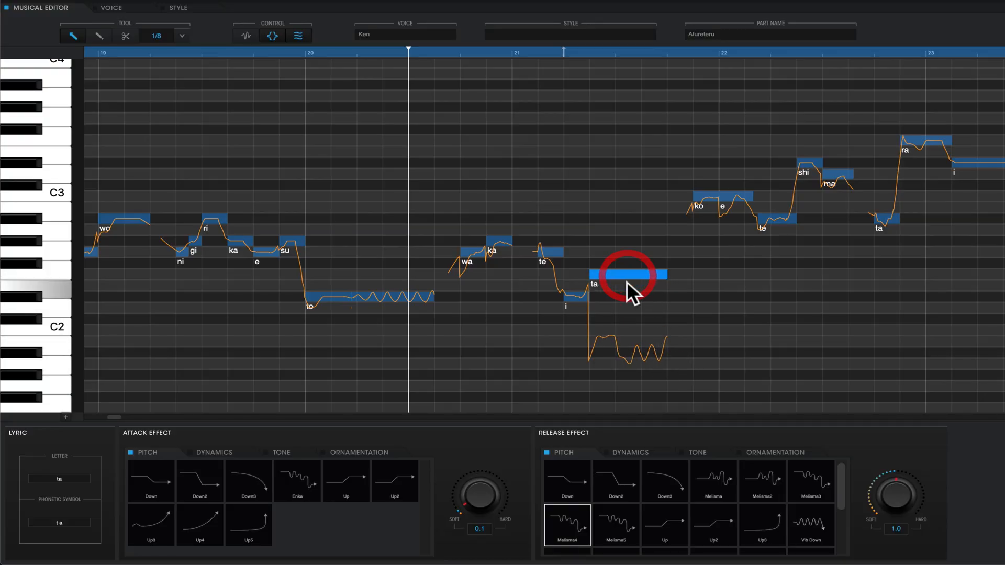
key("Up")
key("Up")
key("Up")
key("Up")
key("Up")
key("Up")
key("Up")
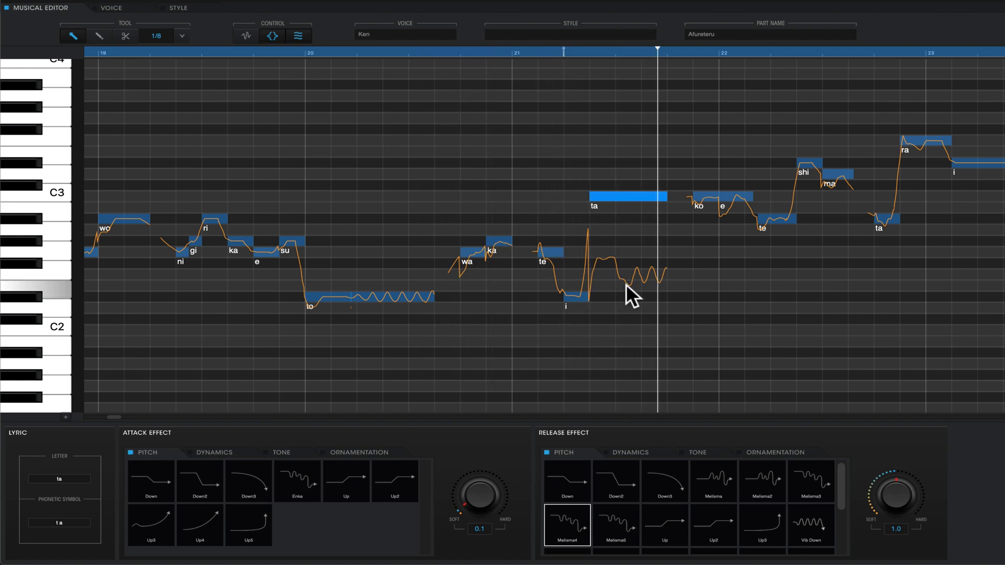
key("space")
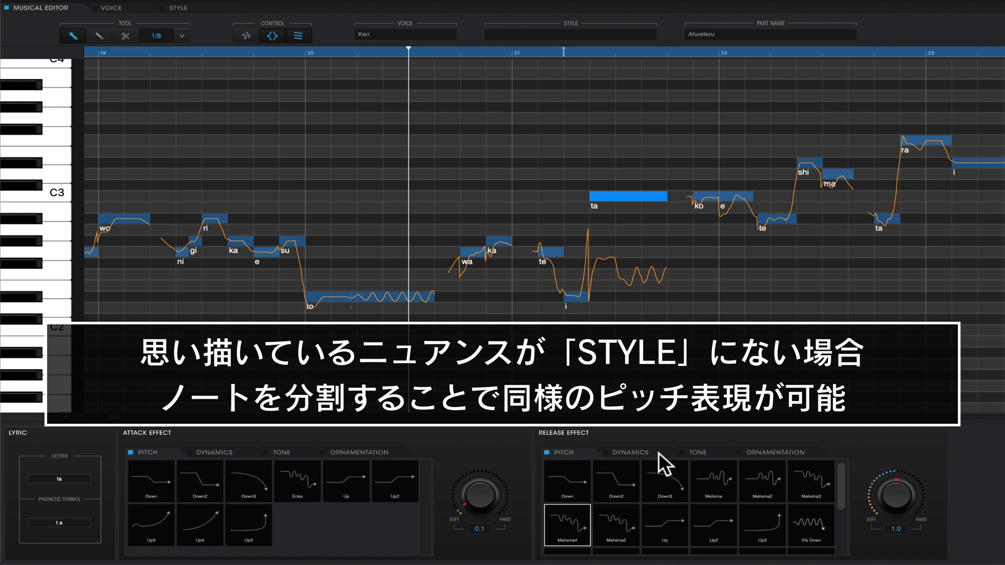
Remove the Melisma4 release effect from the "ta" note and move the note back down seven semitones to F2
left_click(578, 520)
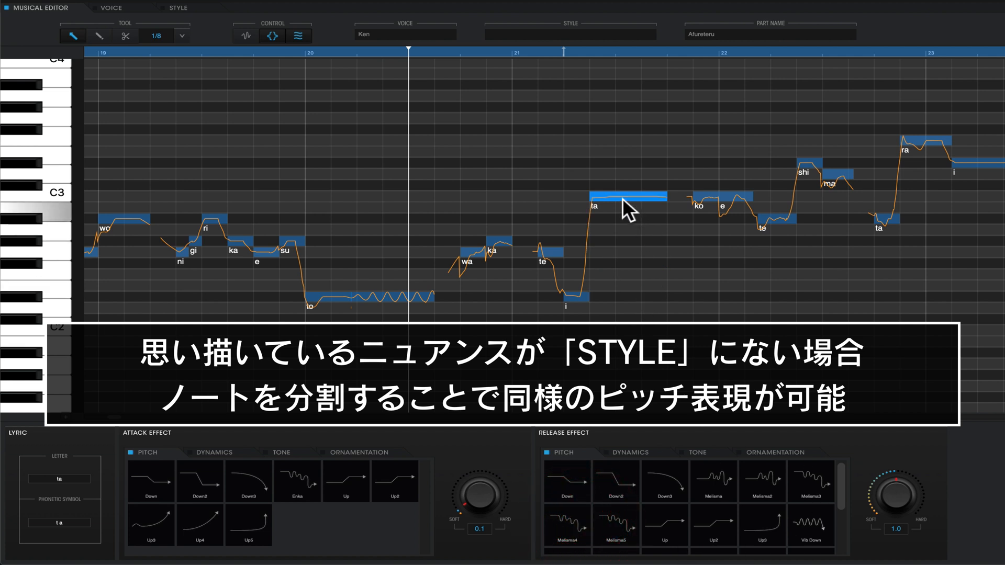
left_click_drag(622, 205, 624, 274)
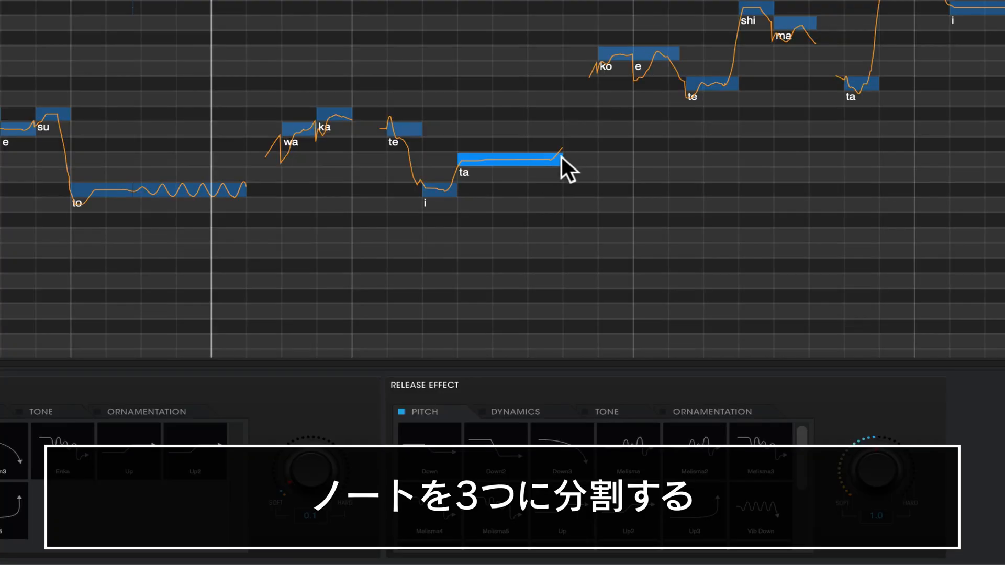
Split the "ta" note in bar 21 into three 1/8 notes with the lyrics "ta", "あ" and "あ"
left_click(666, 275)
mouse_move(560, 160)
left_mouse_down()
mouse_move(495, 166)
mouse_move(553, 158)
left_mouse_up()
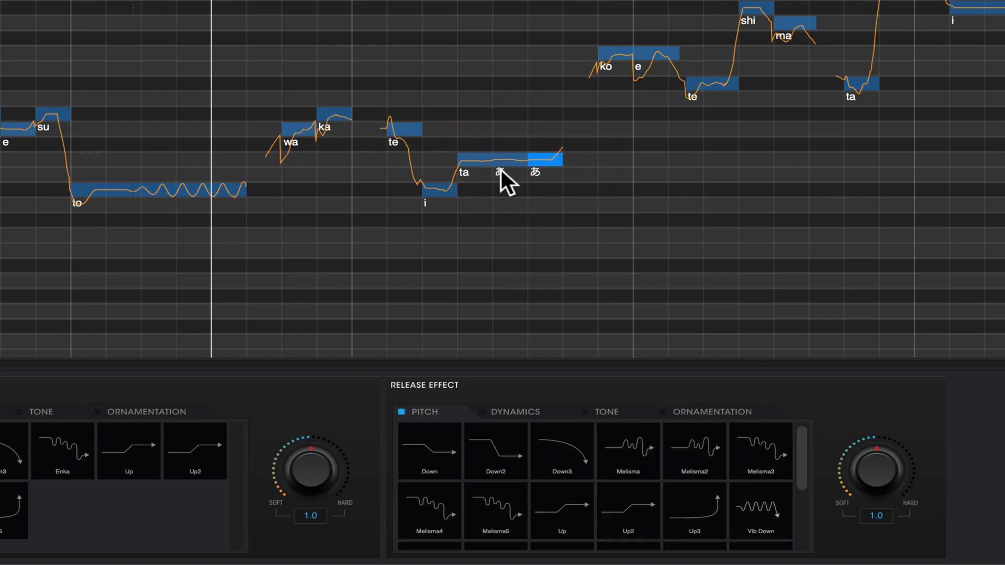
Change the lyrics of the two "あ" notes following "ta" in bar 21 to "ー"
left_click(501, 170)
type("ー")
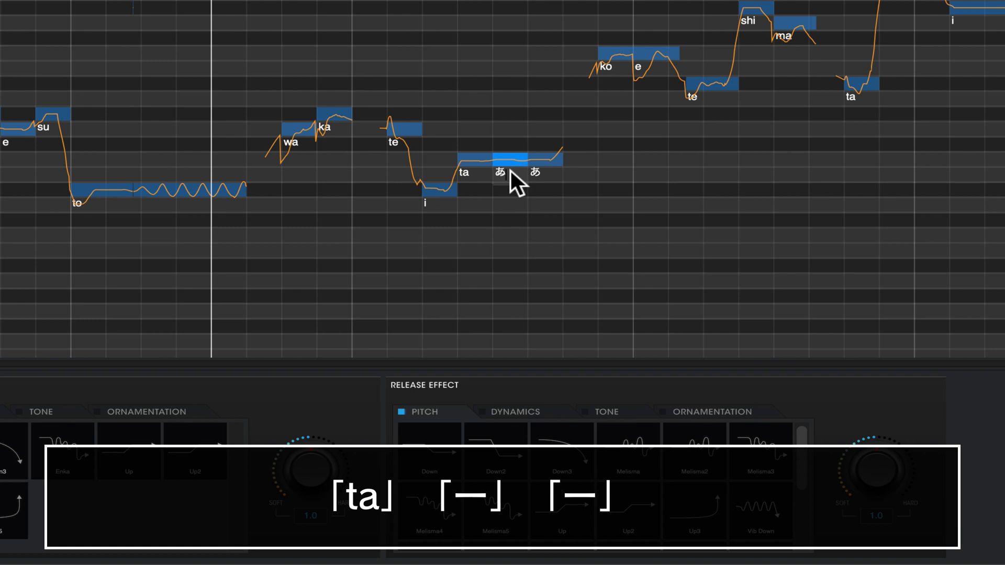
double_click(535, 170)
type("ー")
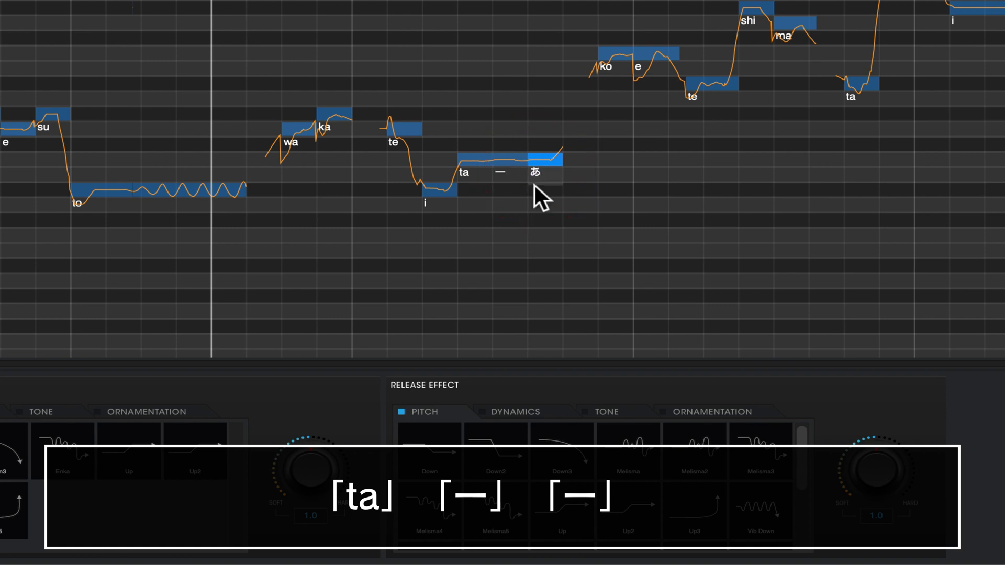
left_click(514, 182)
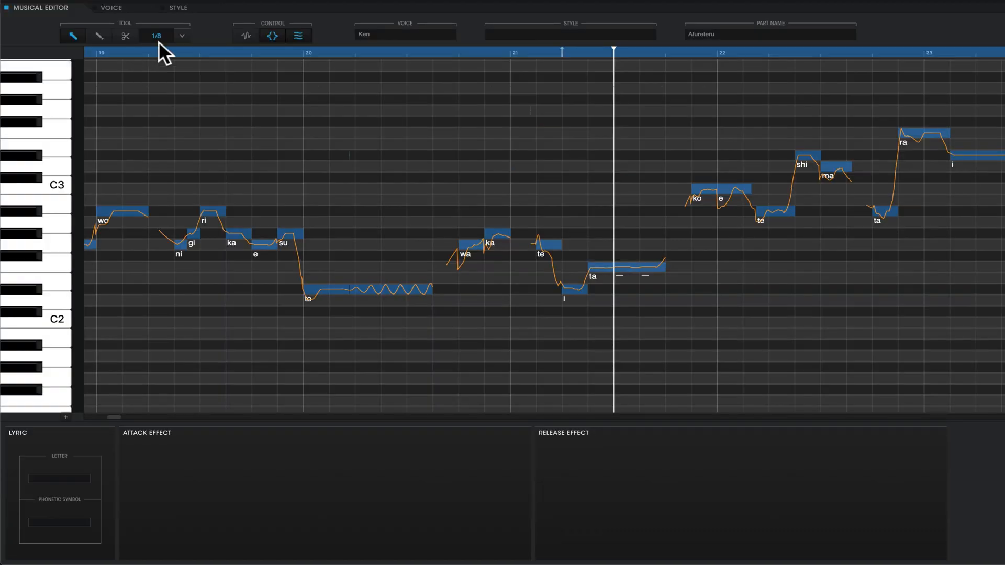
On a 1/16 grid, shorten "ta" and the middle "ー" to 1/16, raise that "ー" two semitones, and extend the last "ー" back to meet it
left_click(179, 36)
left_click(177, 44)
left_click(603, 268)
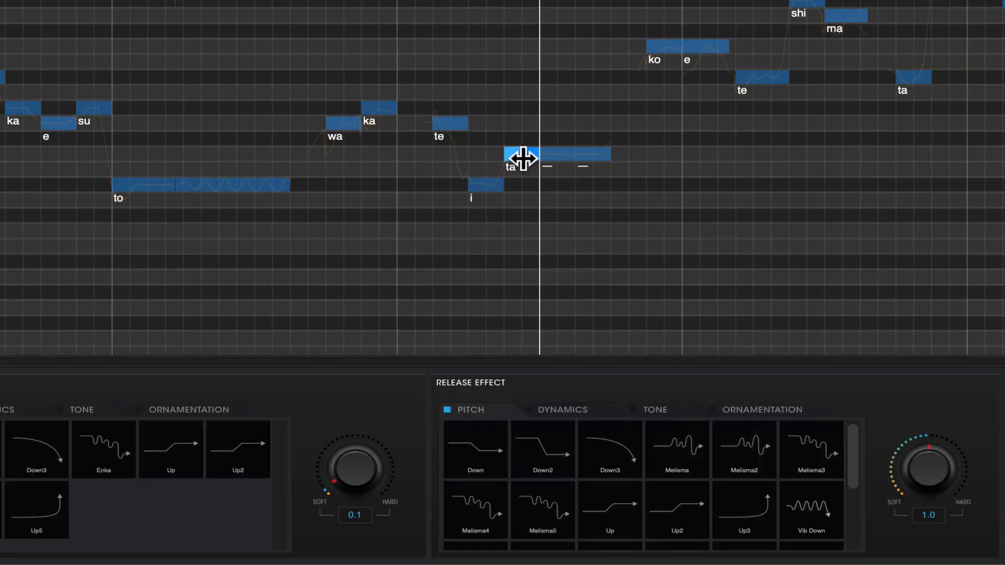
left_click_drag(550, 153, 532, 123)
left_click(546, 123)
left_click_drag(578, 152, 541, 152)
Play back the reshaped "ta" phrase and the "o" phrase in bars 27 and 28
key("space")
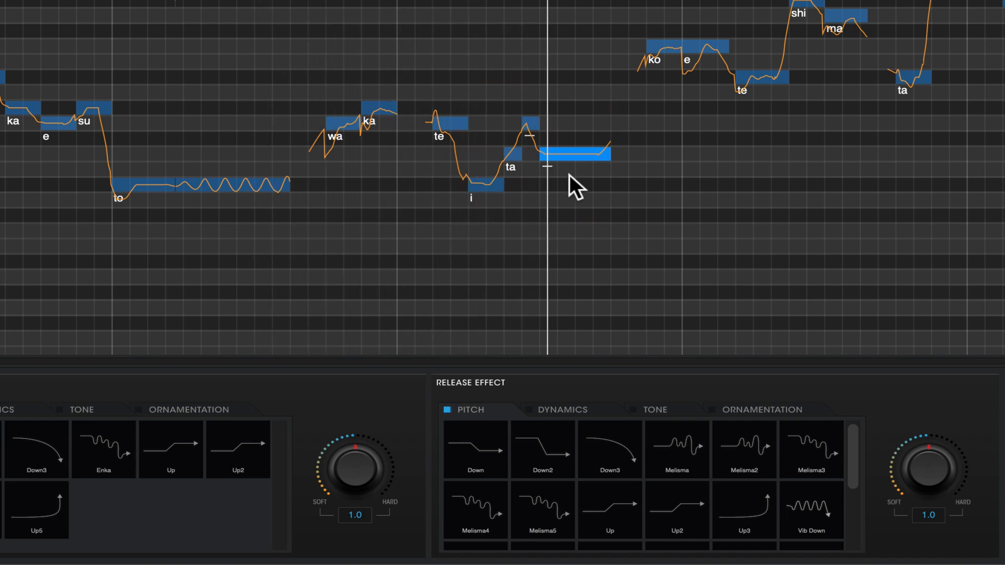
key("space")
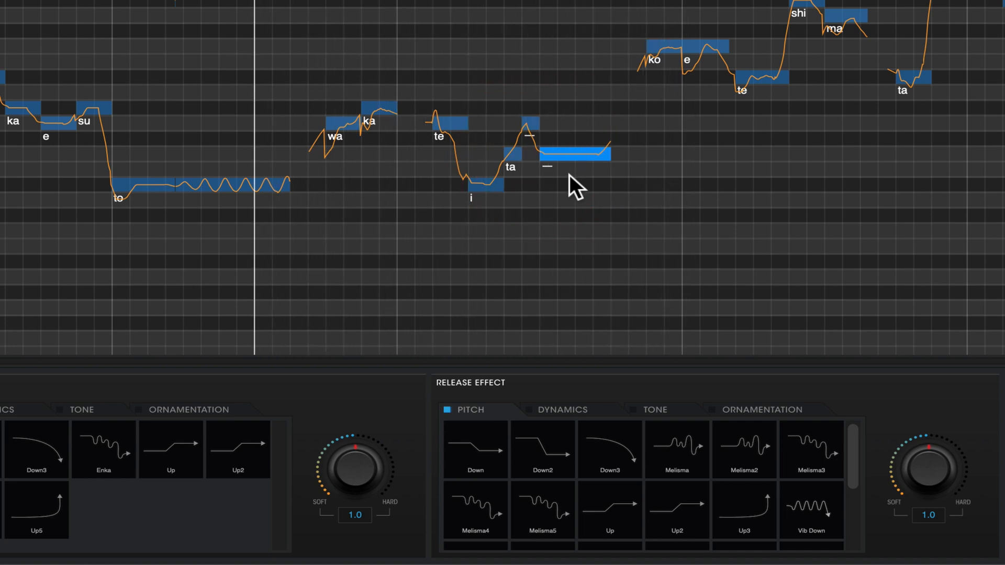
key("2")
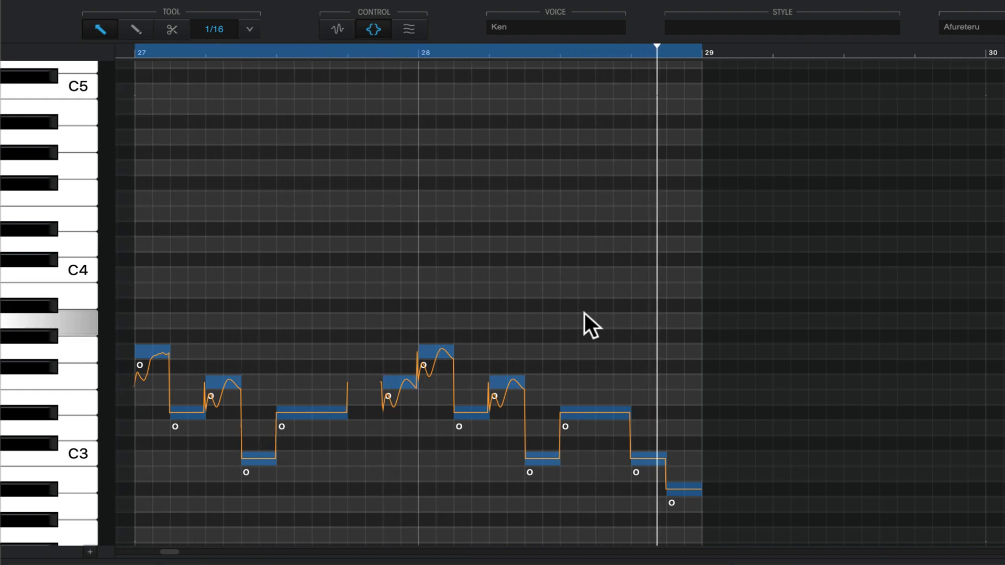
key("space")
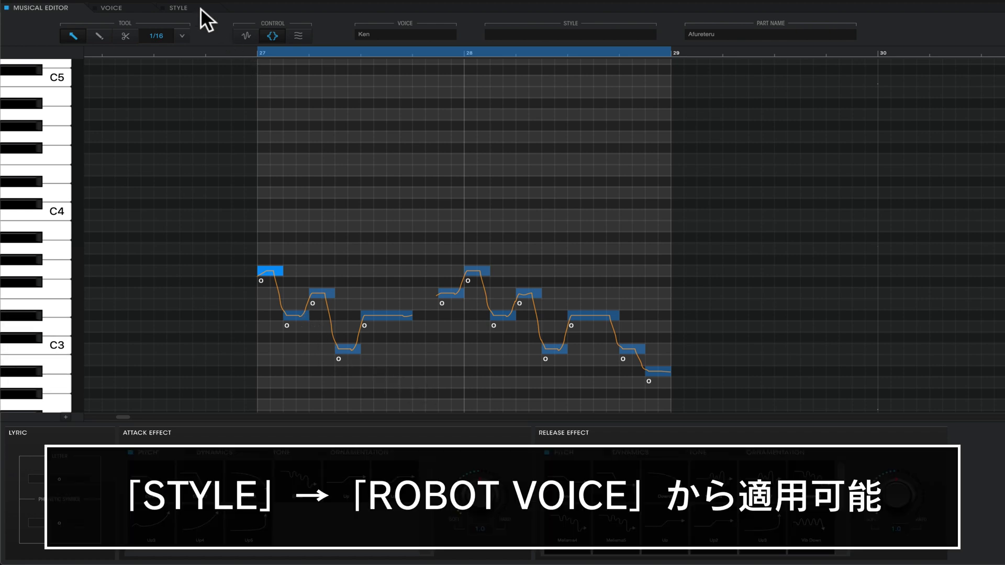
Turn on Robot Voice for the part, try its weak and medium modes, keep the strong mode, and play back the "o" phrase
left_click(200, 8)
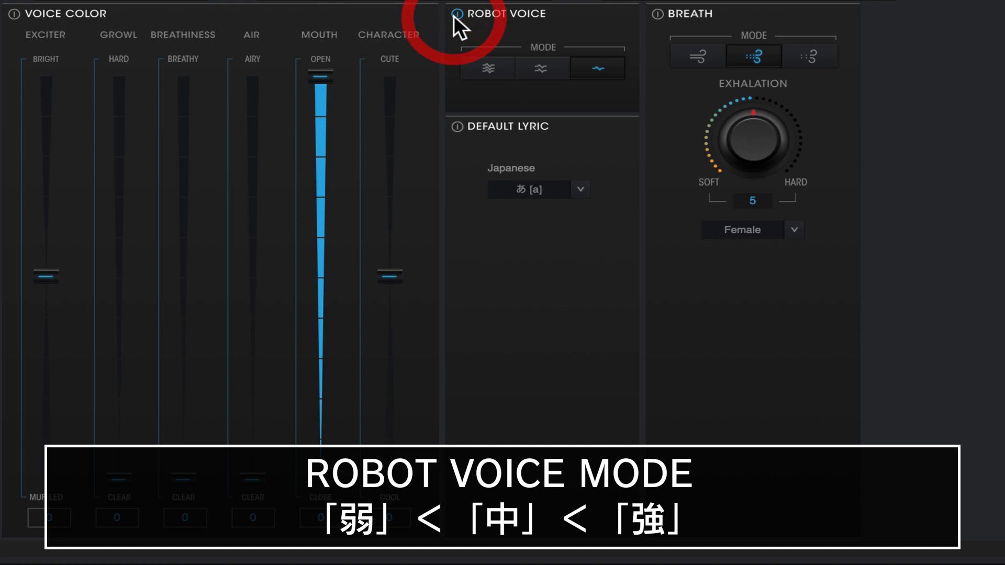
left_click(486, 63)
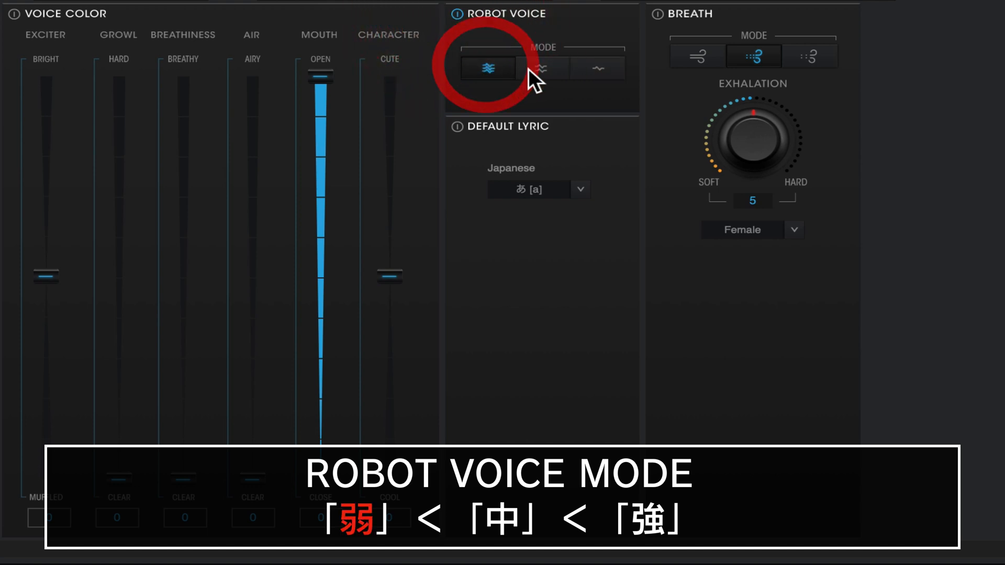
left_click(538, 62)
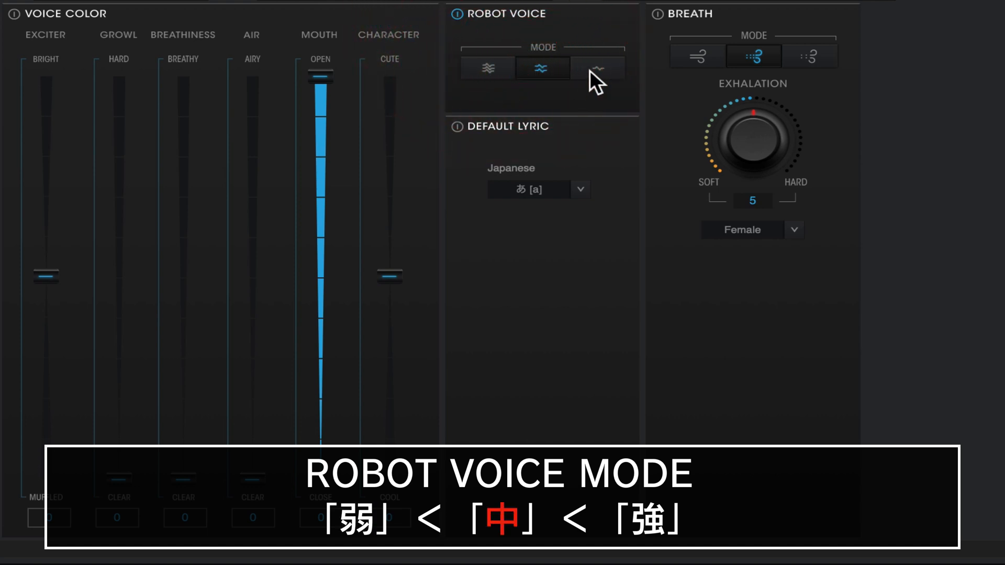
left_click(593, 71)
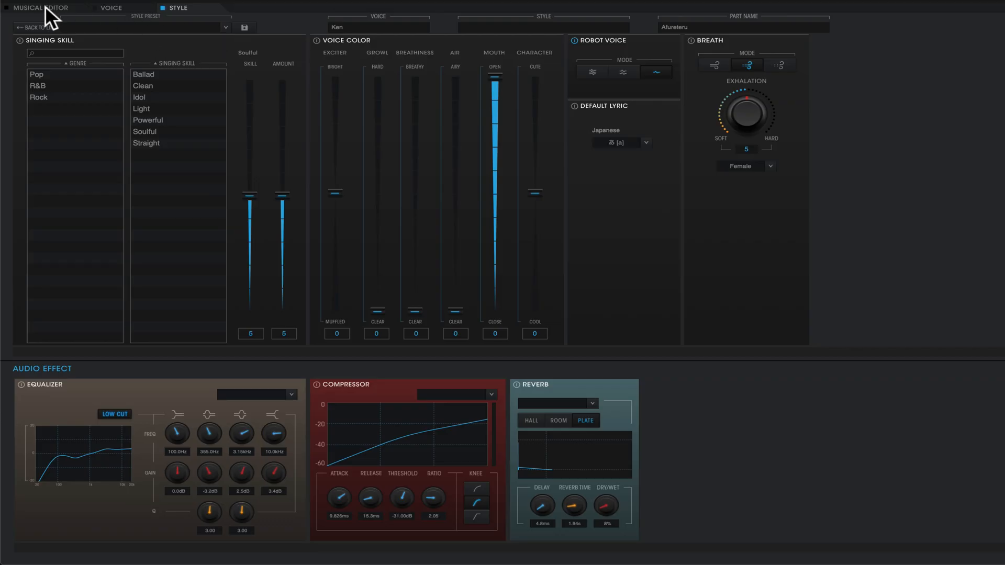
left_click(45, 6)
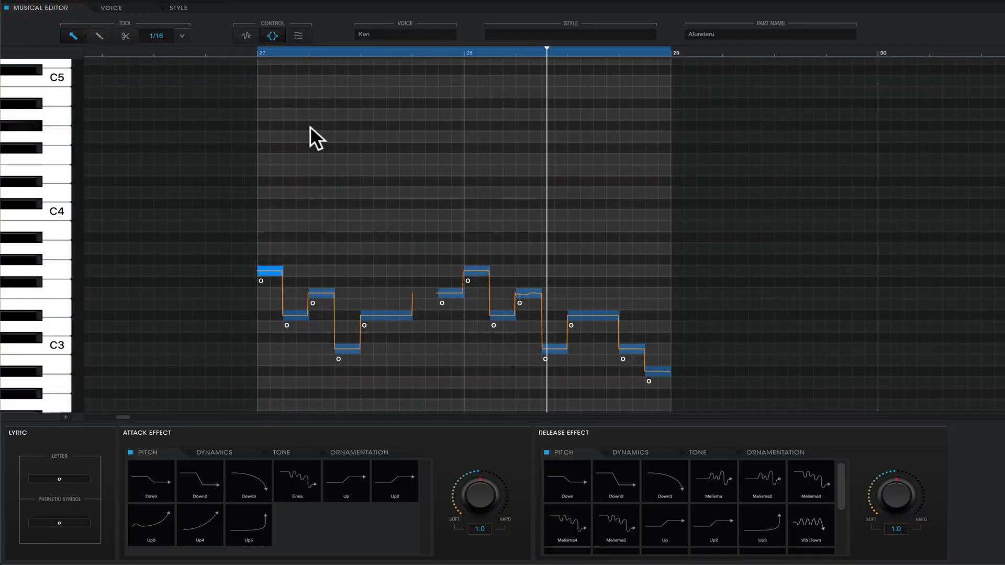
key("space")
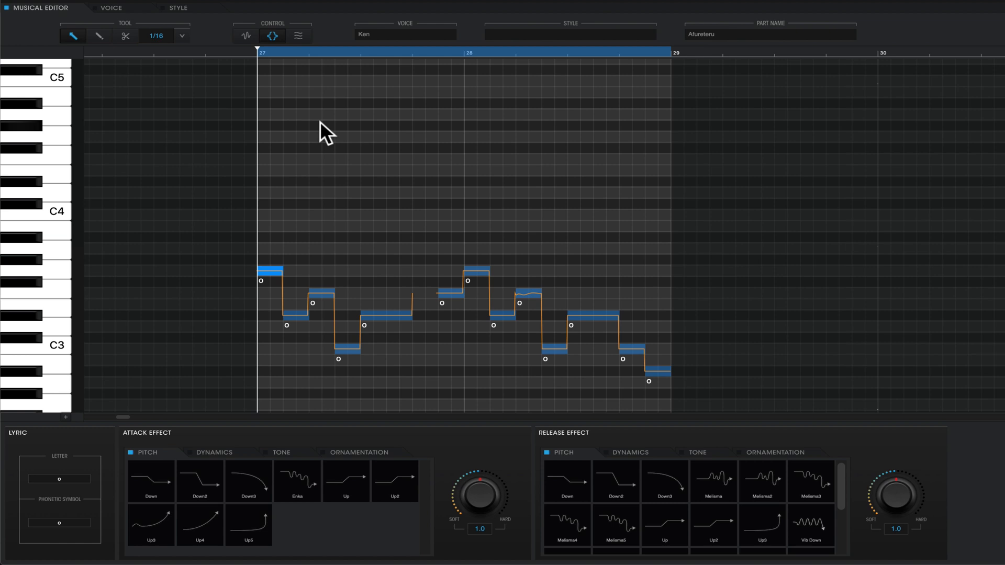
Apply the Accent dynamics attack effect to the first and third "o" notes of both bars 27 and 28, and play the phrase
left_click(302, 123)
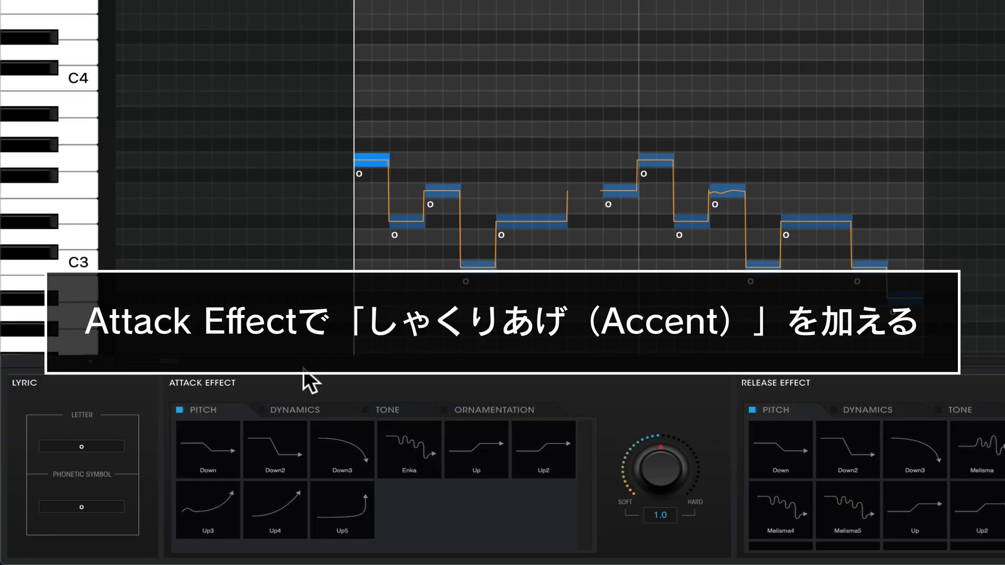
left_click(293, 410)
left_click(223, 461)
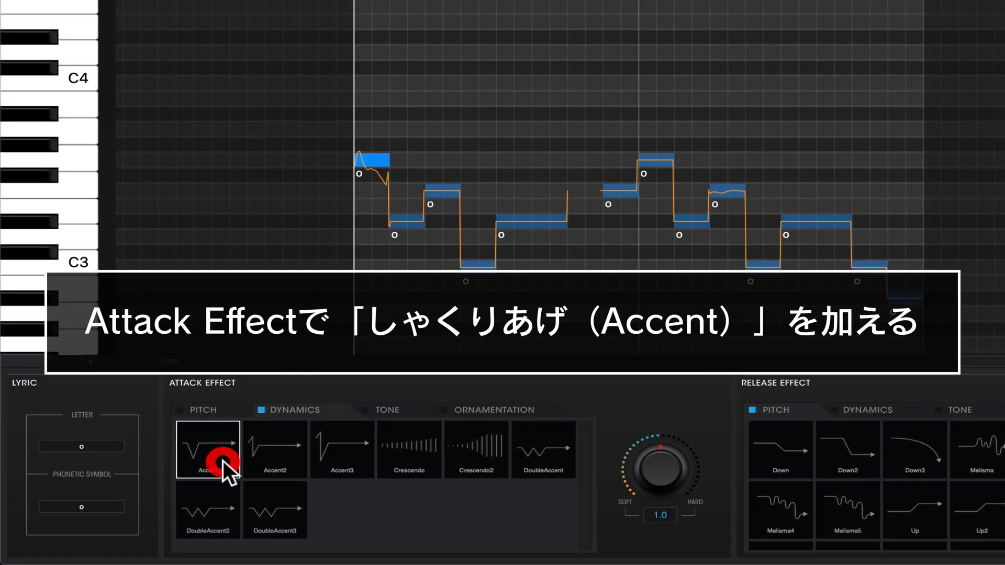
left_click(428, 191)
left_click(235, 435)
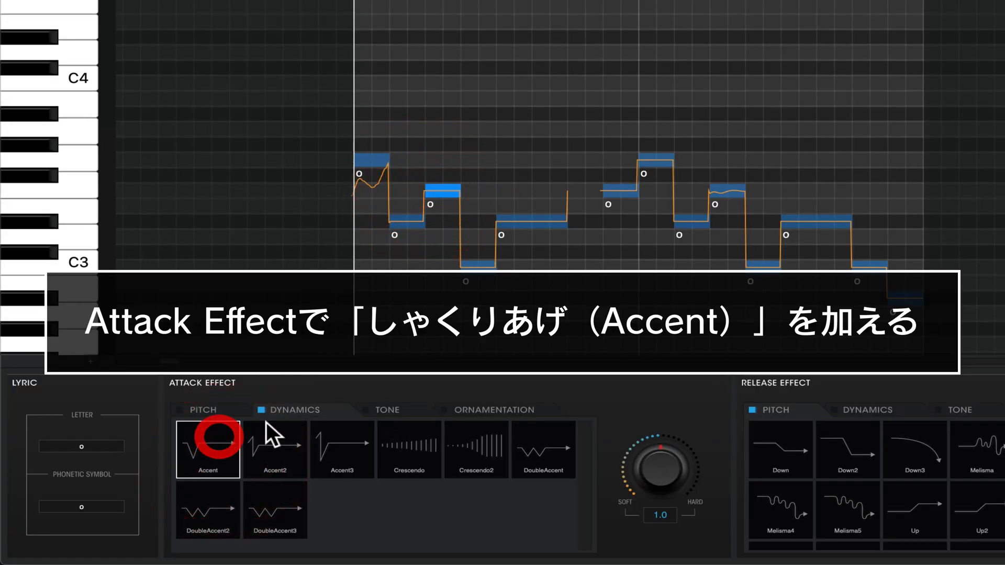
left_click(665, 163)
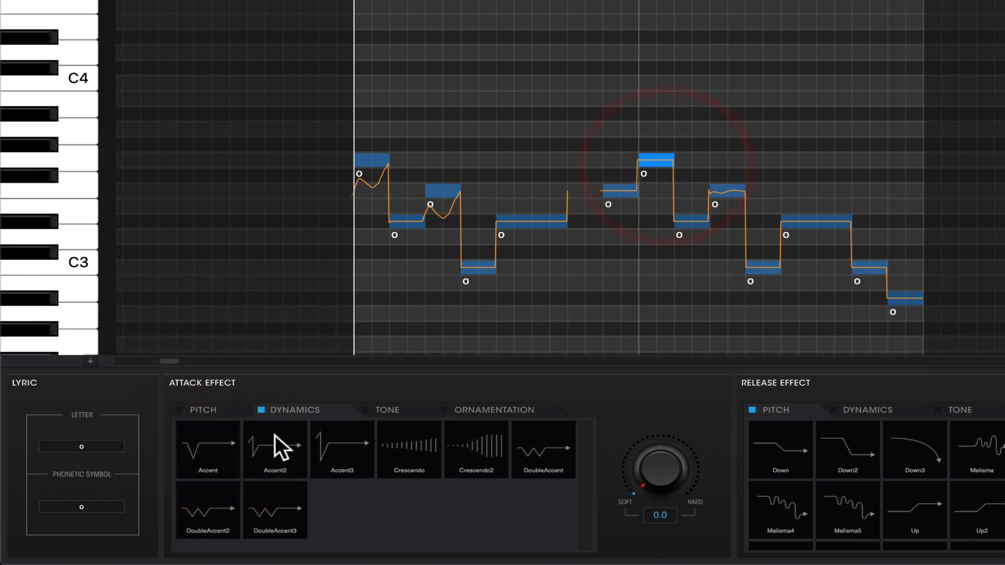
left_click(226, 438)
left_click(725, 192)
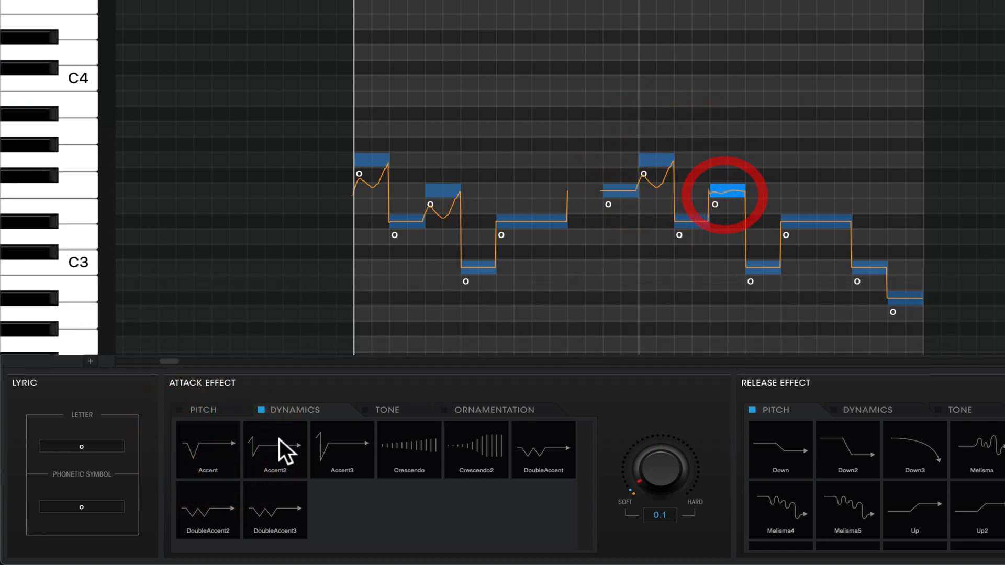
left_click(207, 453)
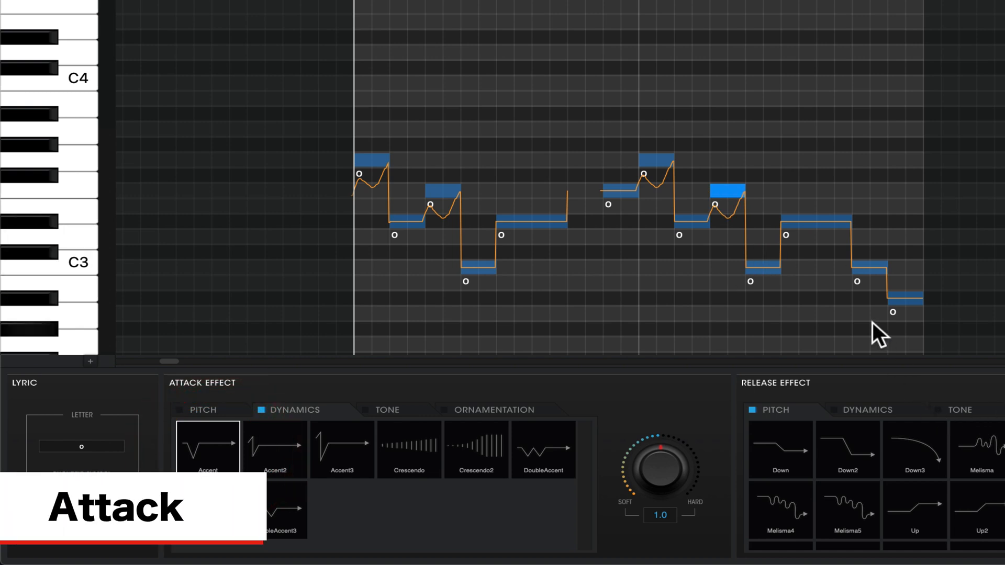
key("space")
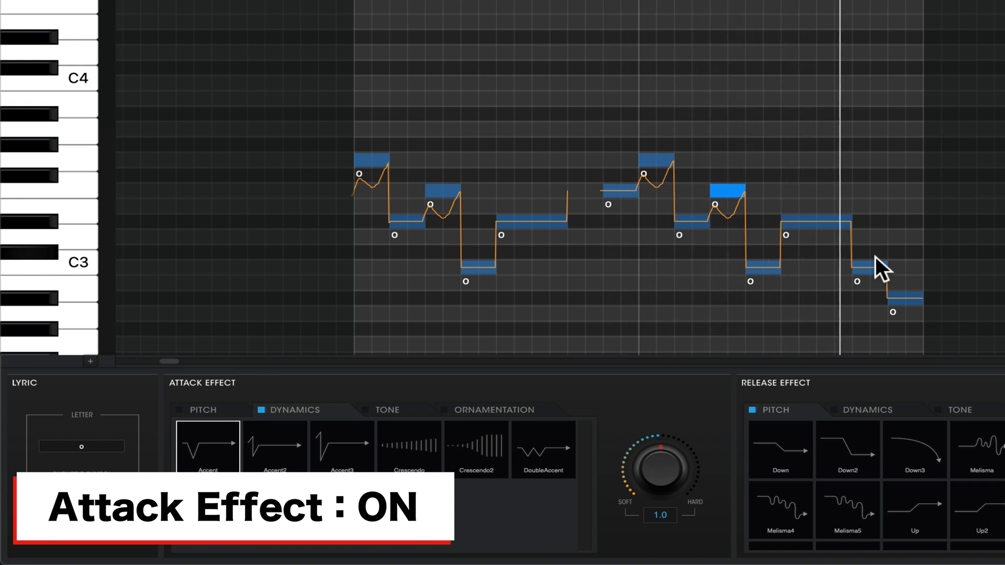
Remove the attack effects from all "o" notes in bars 27 and 28 and play the phrase for comparison
left_click_drag(332, 124, 938, 332)
left_click_drag(635, 561, 637, 564)
key("space")
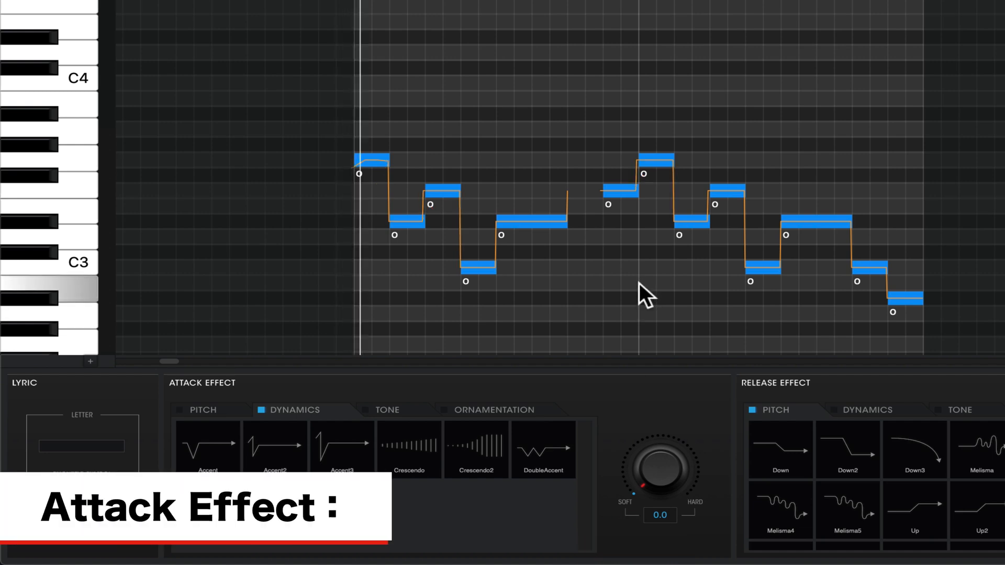